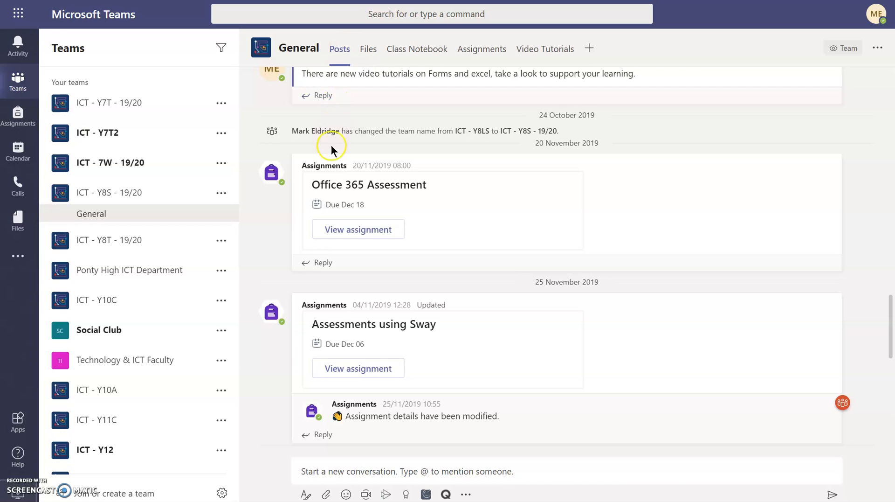
Step: Look through the earlier posts and assignment announcements in the General channel of the ICT - Y8S - 19/20 team
scroll(334, 204, "up", 15)
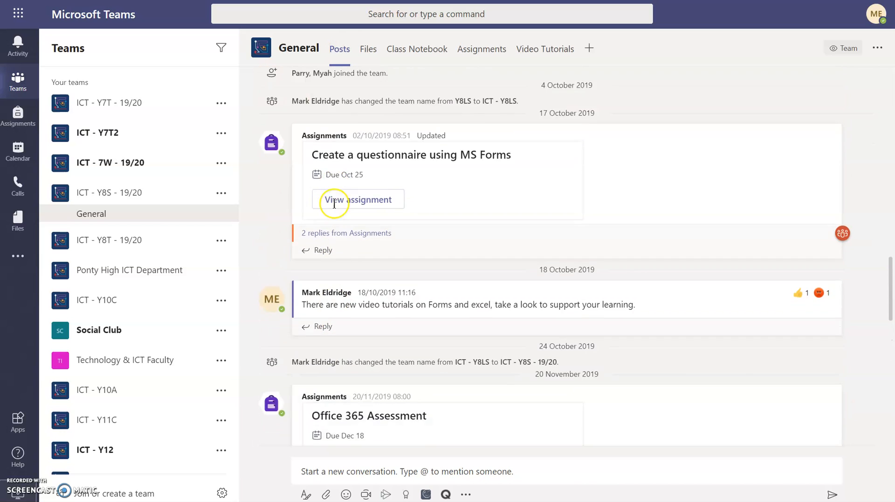
scroll(335, 203, "up", 1)
scroll(335, 204, "down", 2)
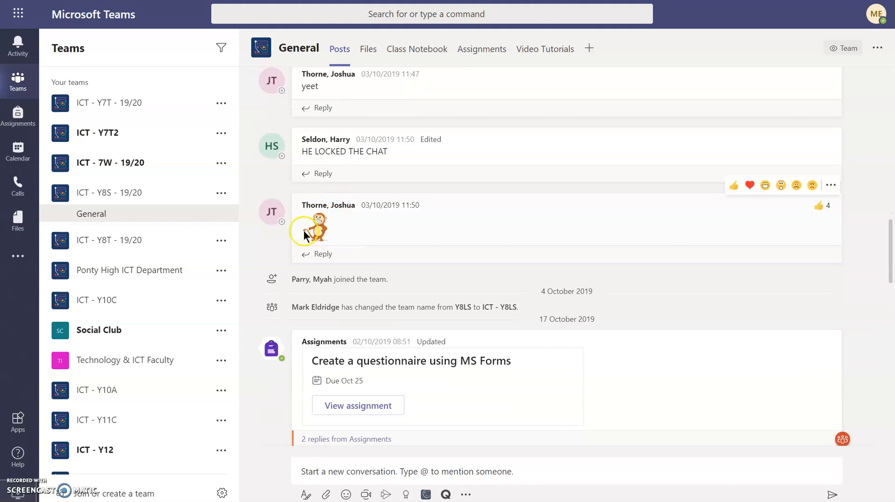
Step: In the General channel's settings, try "Anyone can post messages", restore "Only owners can post messages" and return to the channel
mouse_move(216, 216)
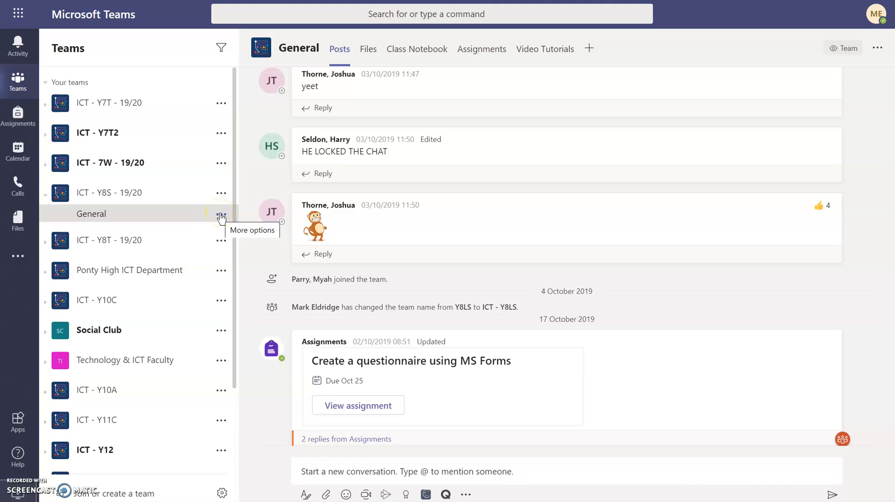
left_click(223, 215)
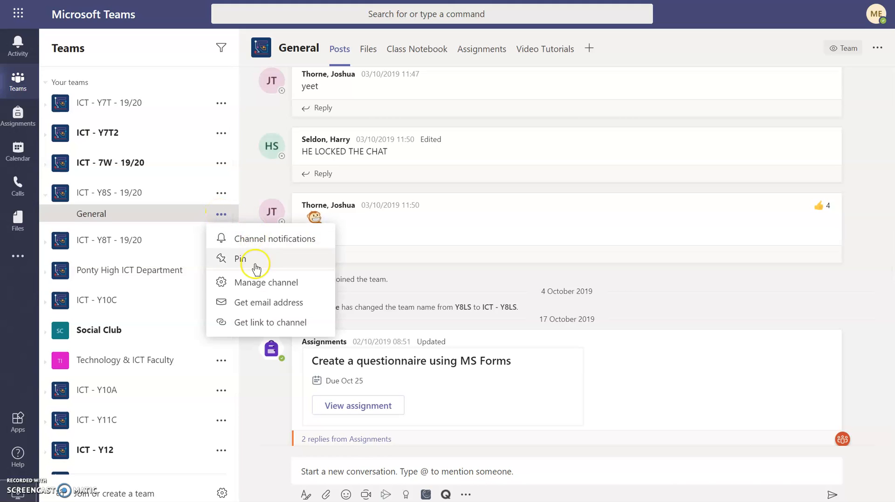
left_click(258, 282)
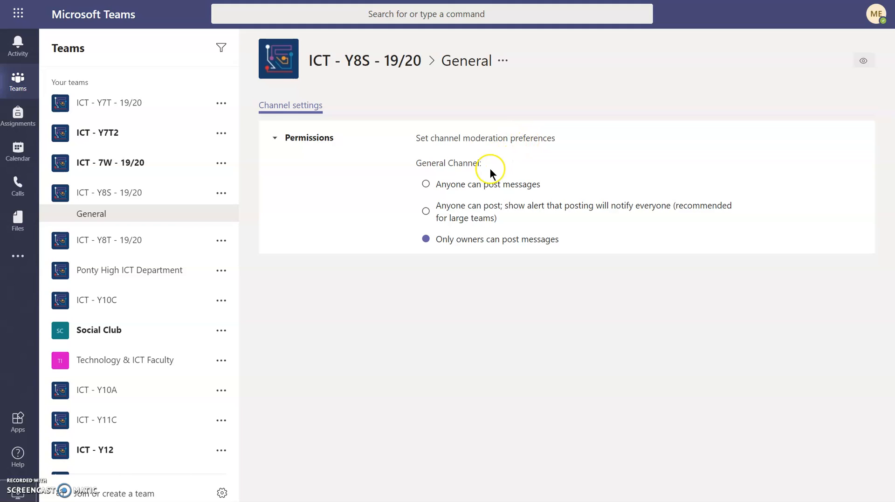
left_click(428, 189)
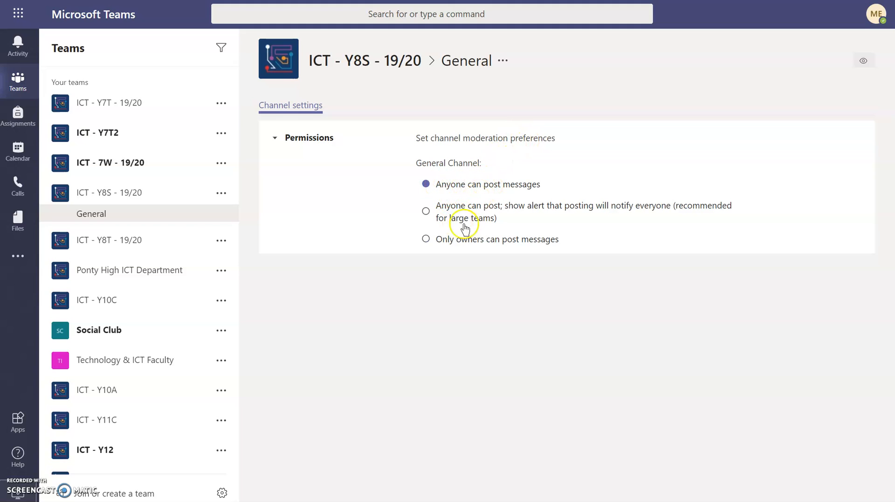
left_click(448, 239)
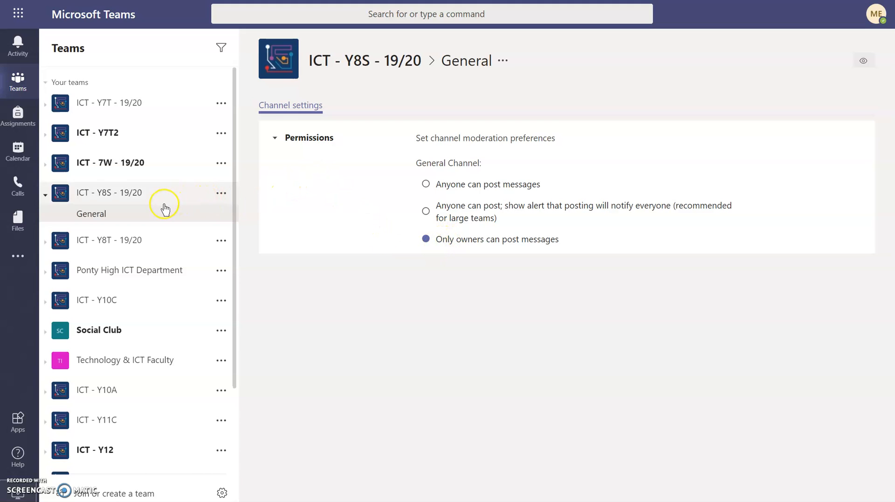
left_click(99, 216)
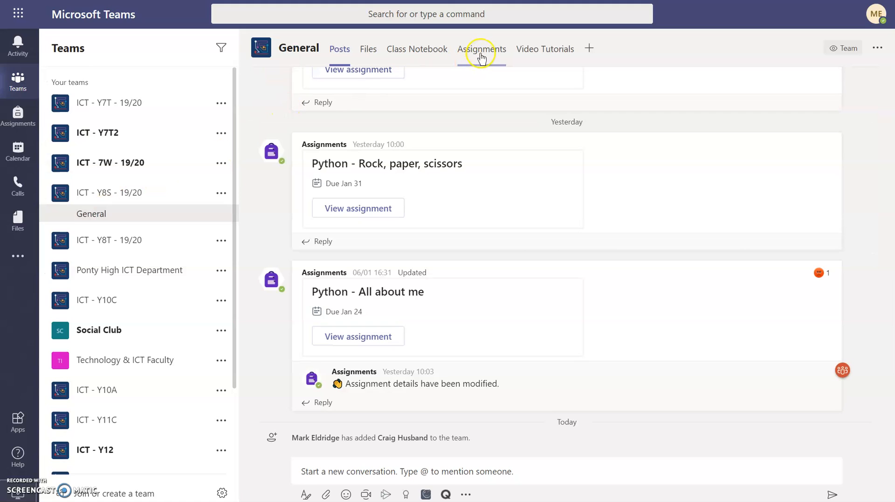
Step: Examine the class's draft, assigned, past-due and graded assignments, leaving only the graded group expanded
left_click(479, 54)
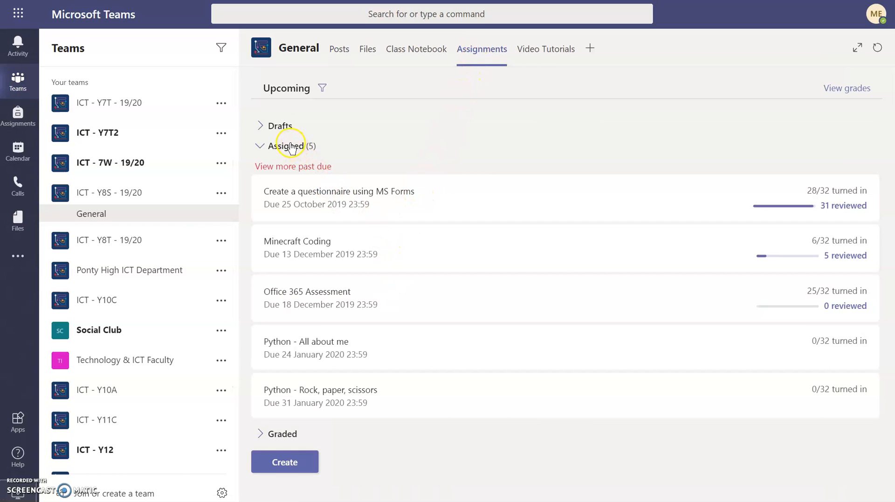
left_click(280, 126)
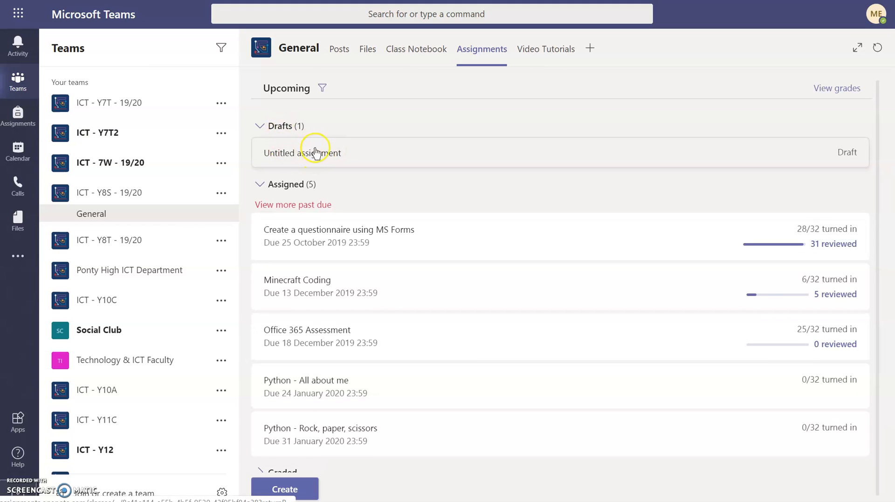
left_click(283, 126)
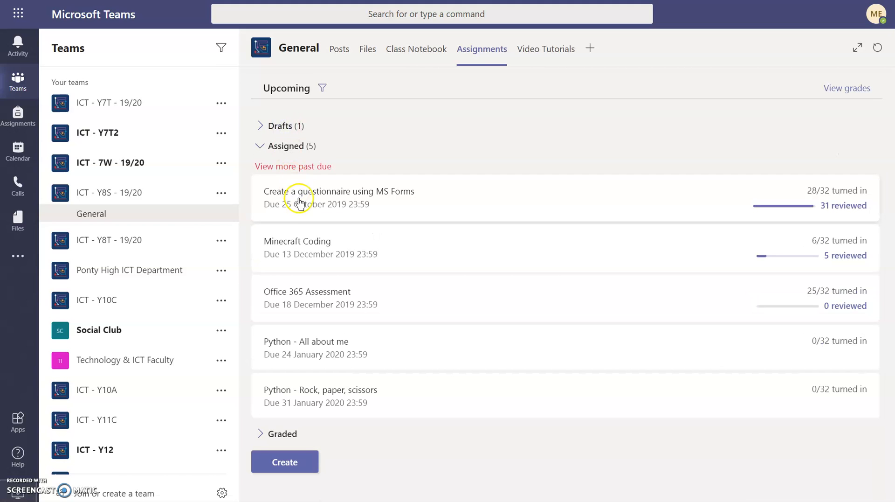
left_click(300, 168)
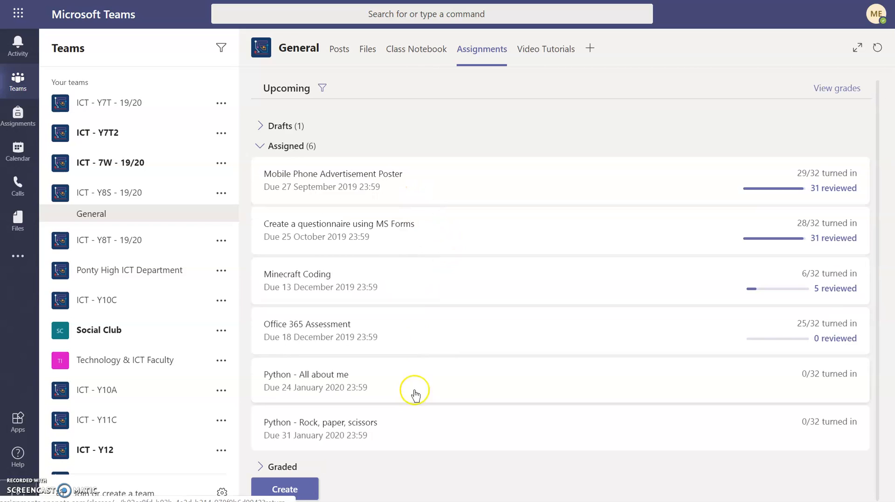
scroll(414, 401, "down", 1)
left_click(289, 464)
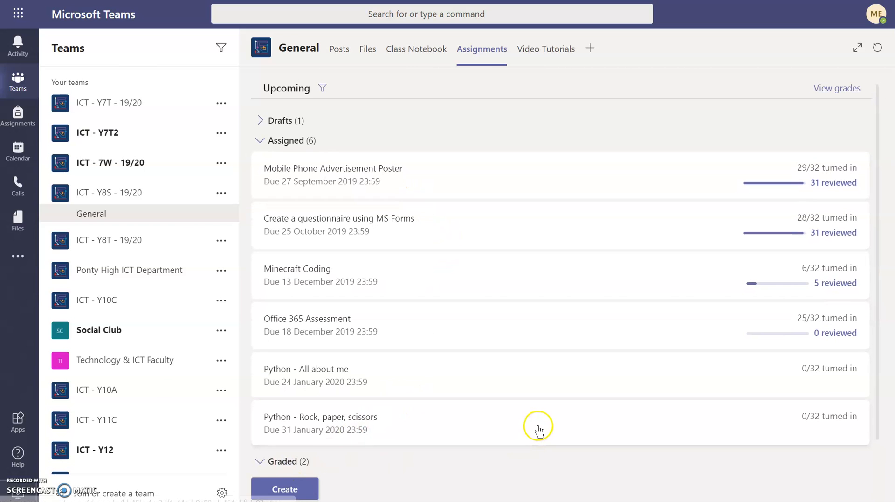
scroll(536, 425, "down", 2)
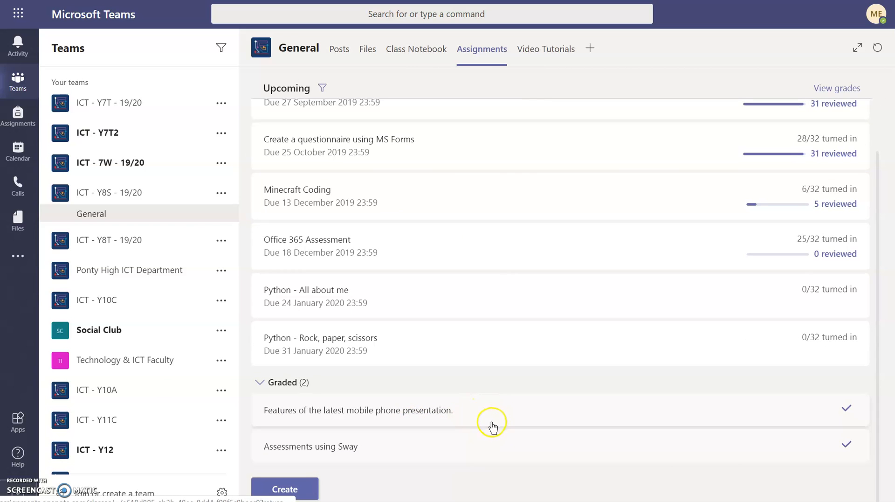
scroll(489, 366, "up", 3)
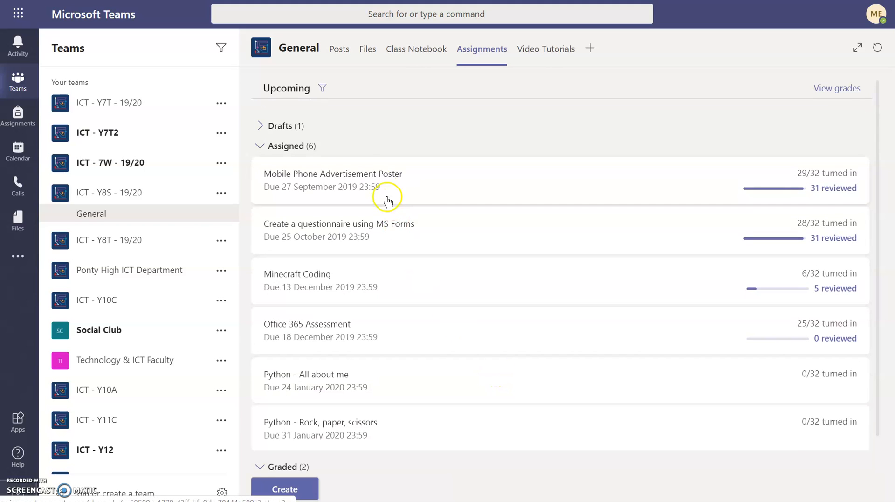
left_click(298, 147)
Step: Start a new blank assignment for the ICT - Y8S - 19/20 class, ready for its title
left_click(290, 275)
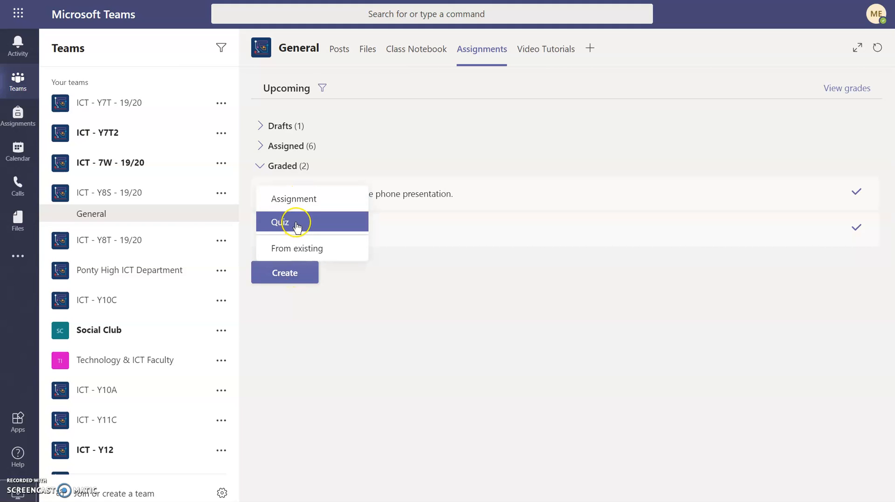
left_click(310, 253)
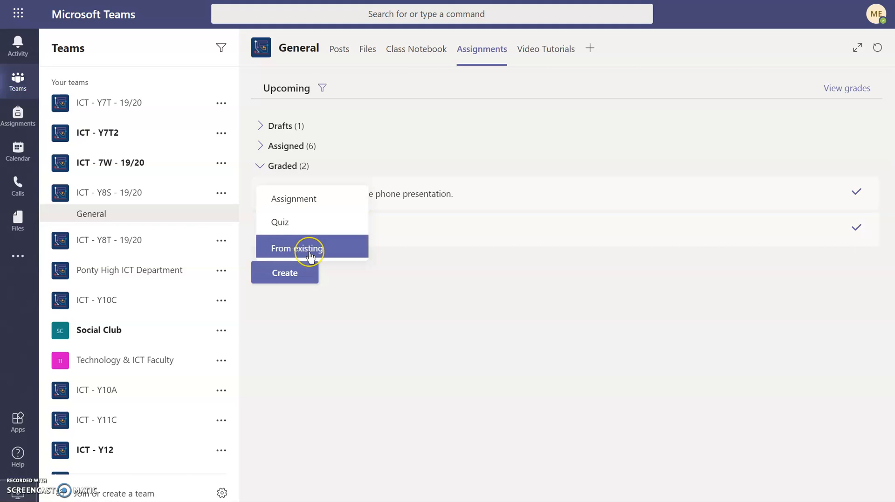
left_click(311, 251)
left_click(297, 251)
left_click(304, 201)
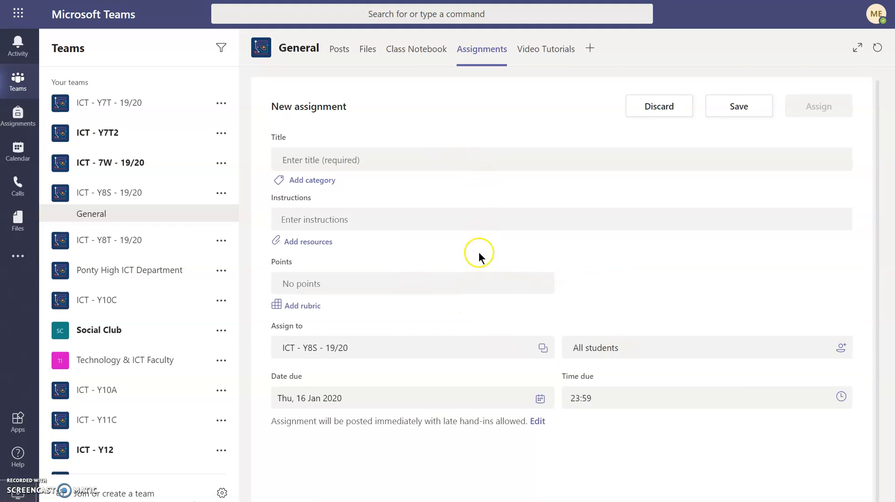
left_click(315, 159)
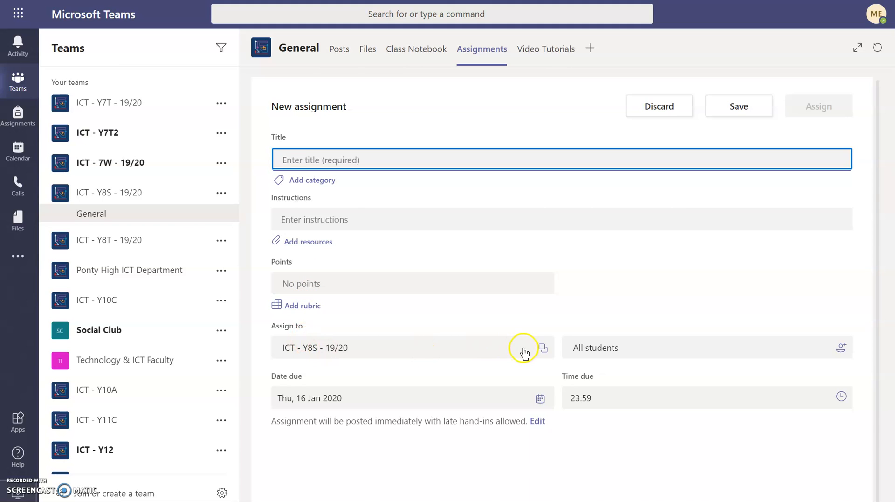
Step: Check the new assignment's class choices and due-date calendar without changing them, and discard the assignment
left_click(542, 348)
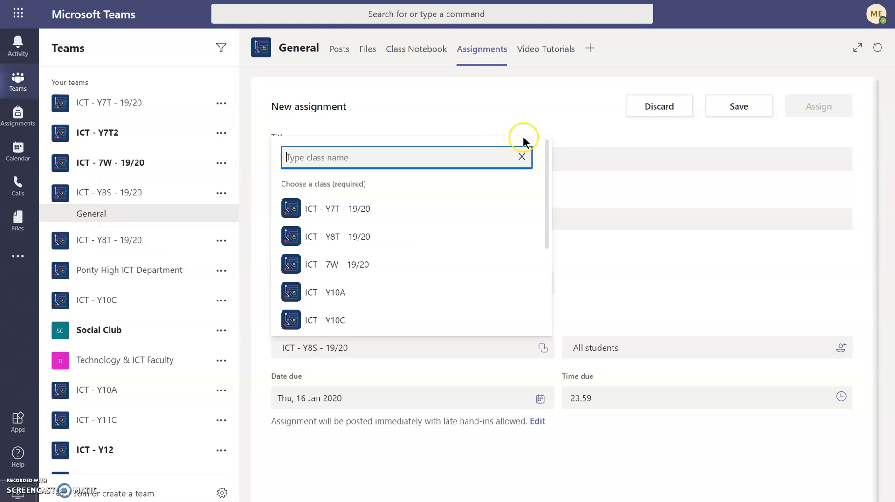
left_click(423, 368)
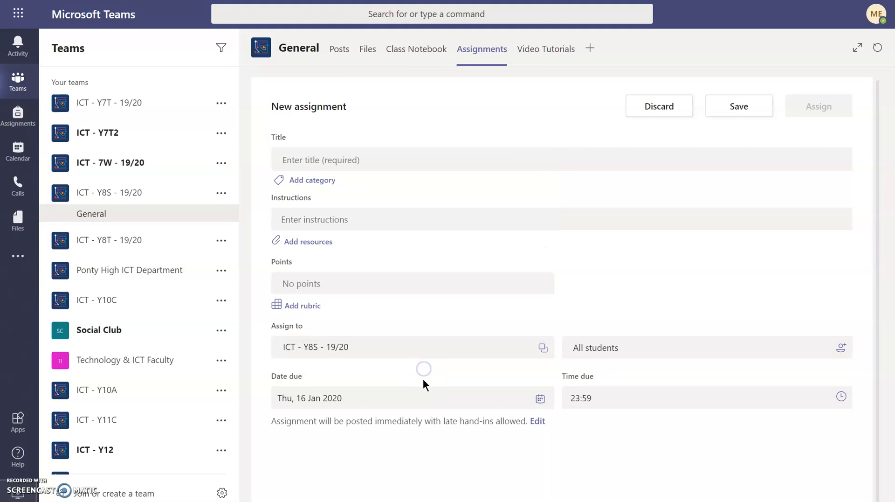
left_click(541, 400)
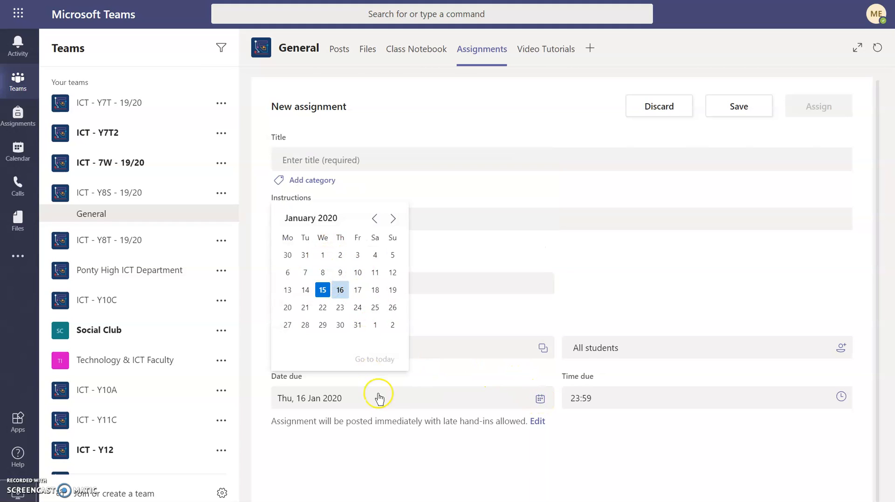
left_click(435, 456)
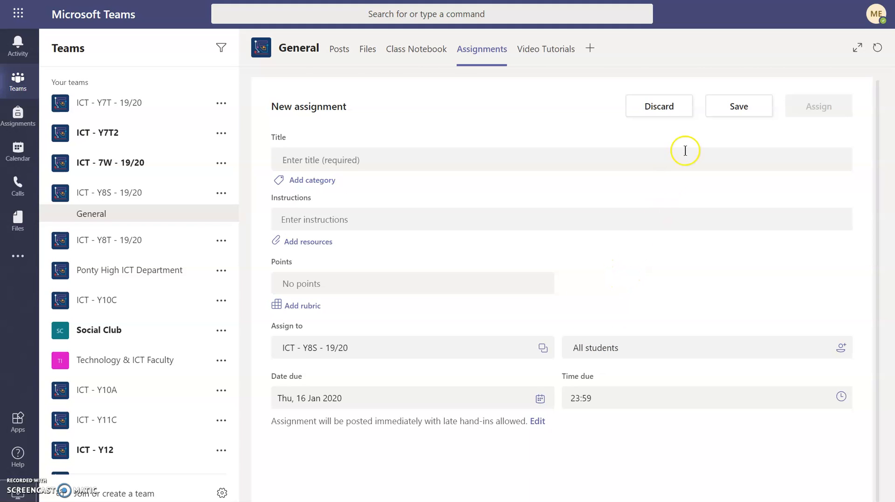
left_click(660, 106)
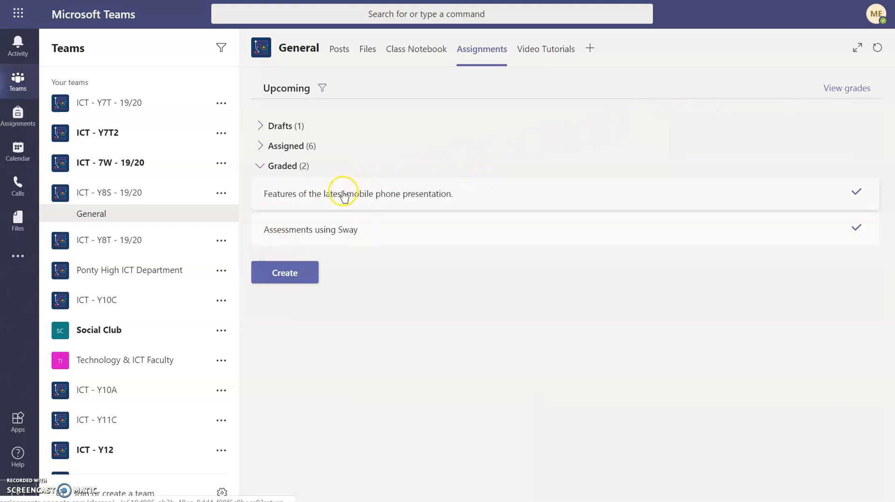
Step: Open the graded assignment "Features of the latest mobile phone presentation." for editing and display its attached rubric
left_click(418, 194)
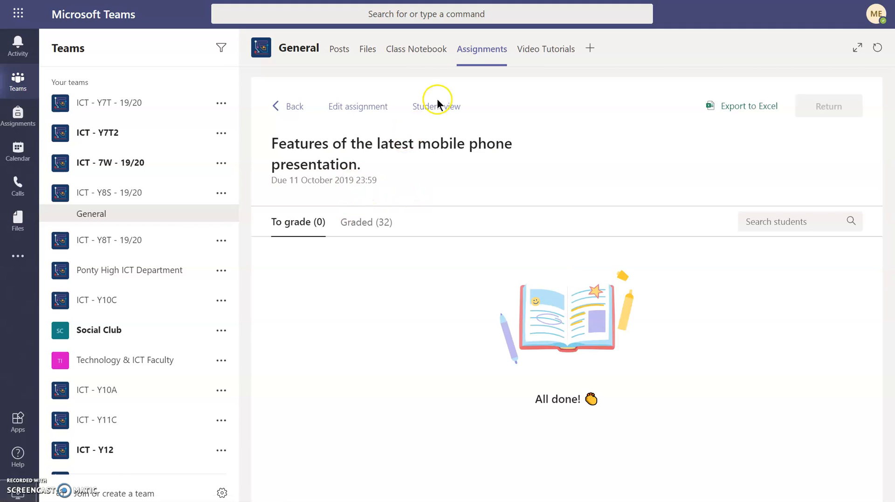
left_click(370, 106)
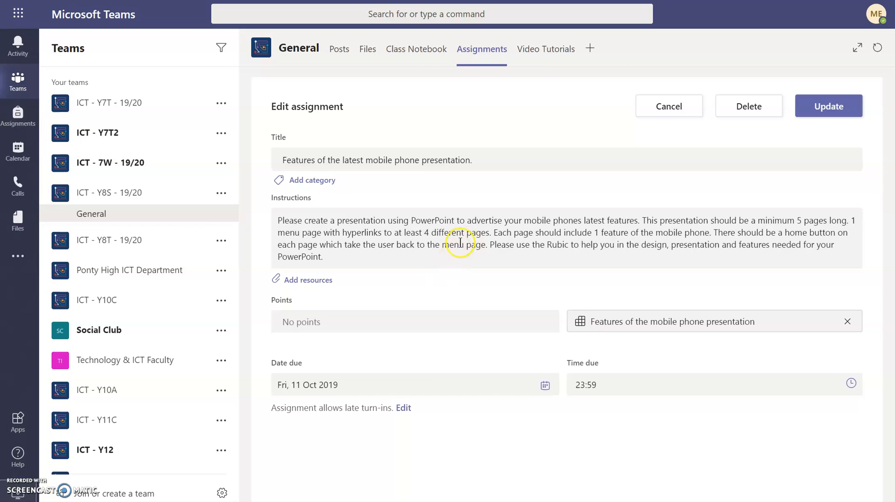
left_click(581, 320)
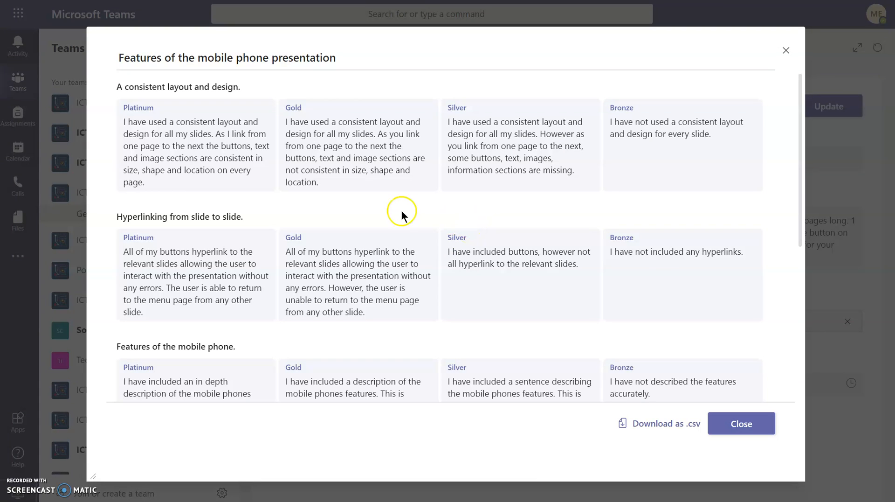
Step: Examine the rubric's criteria from layout and hyperlinking to digital literacy and image, close it and leave the assignment without updating
left_click(117, 87)
left_click_drag(119, 87, 180, 83)
left_click_drag(218, 87, 243, 84)
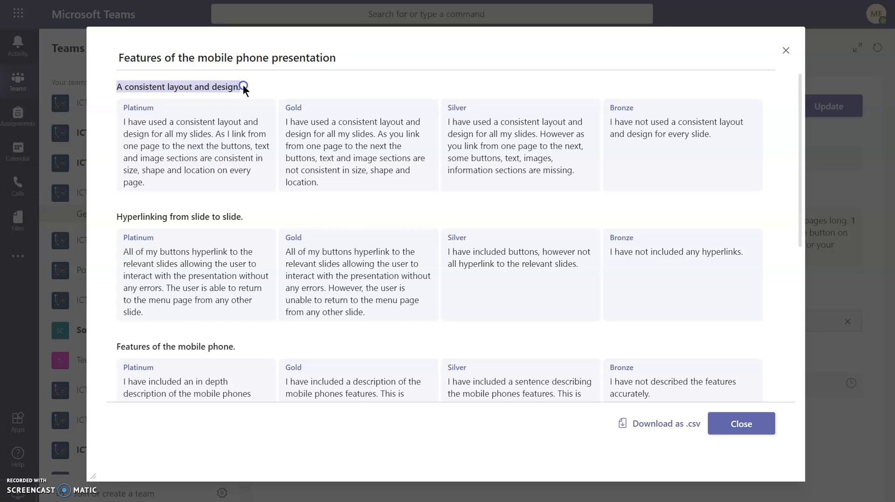
left_click_drag(244, 217, 132, 212)
scroll(120, 231, "down", 3)
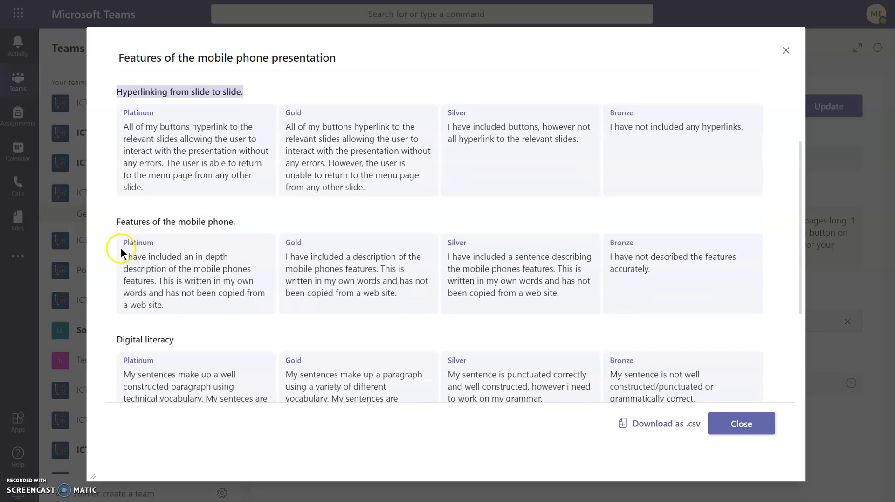
left_click(116, 221)
left_click_drag(117, 221, 219, 221)
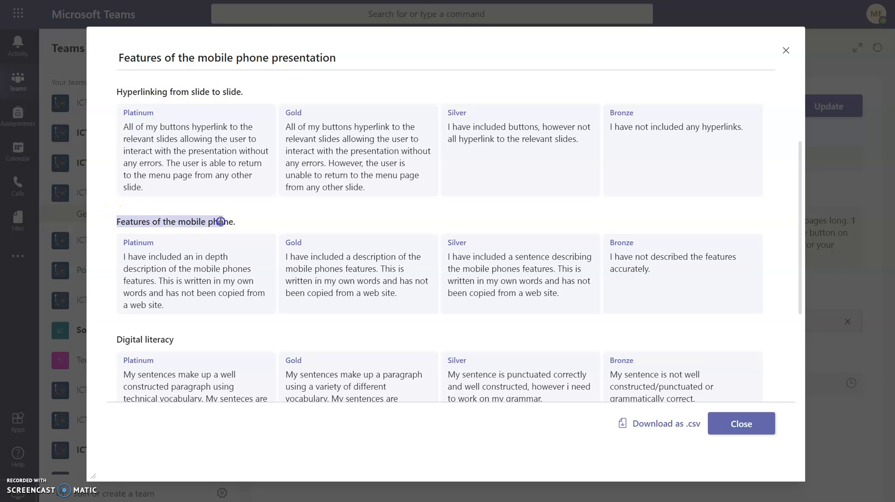
scroll(226, 220, "down", 3)
mouse_move(115, 216)
left_mouse_down()
mouse_move(160, 210)
mouse_move(117, 214)
left_mouse_up()
left_click(116, 215)
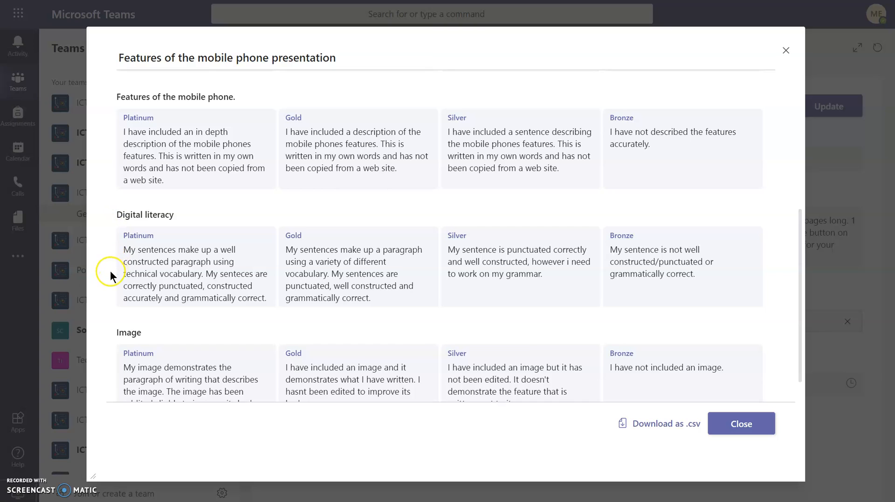
scroll(111, 274, "down", 1)
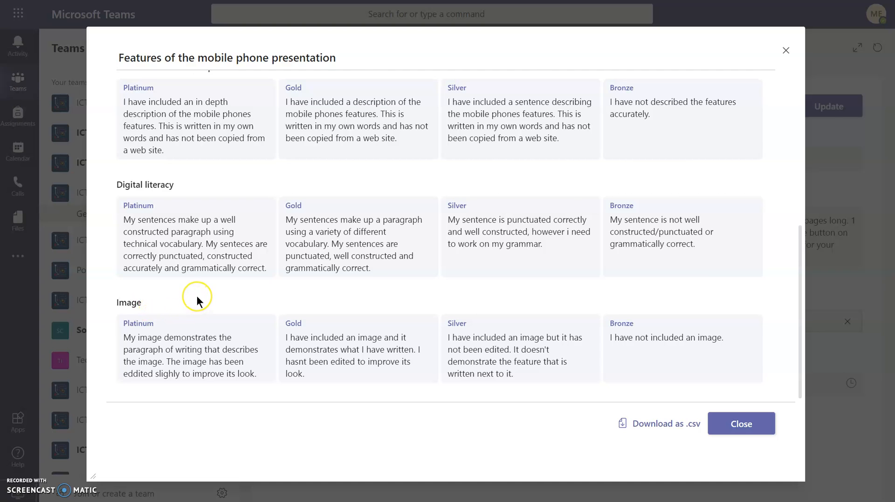
scroll(197, 297, "up", 4)
scroll(197, 291, "up", 5)
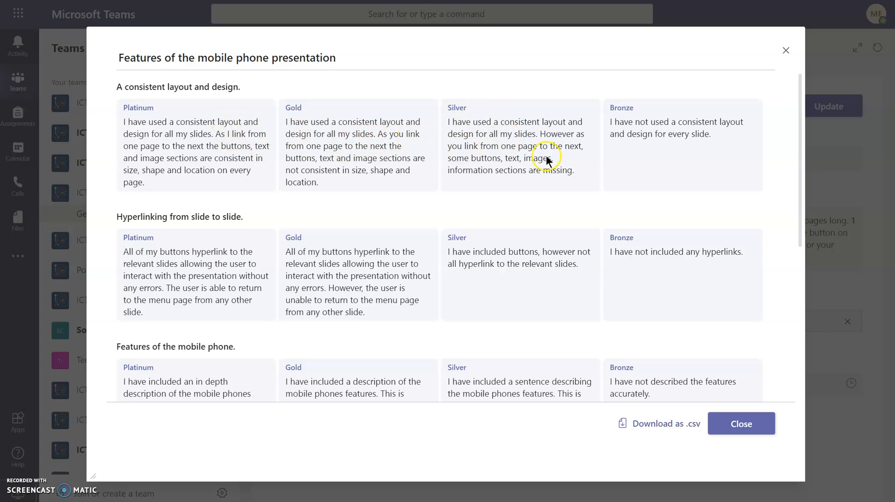
left_click(729, 424)
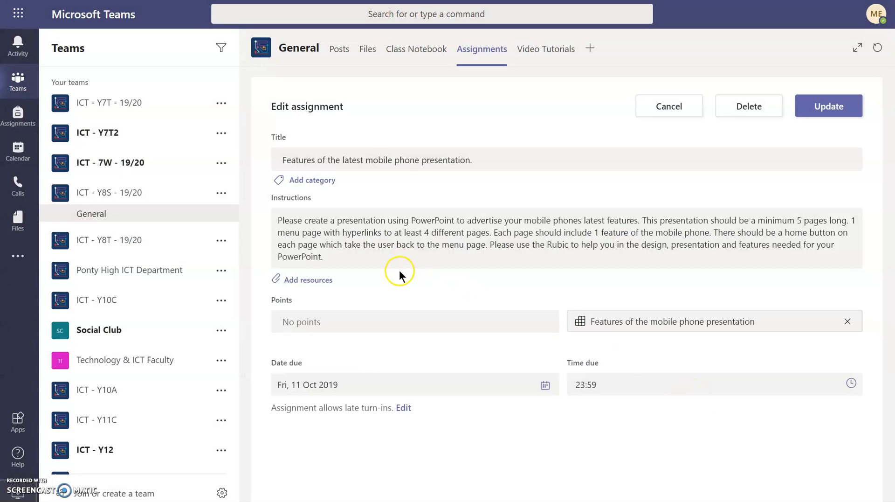
left_click(674, 112)
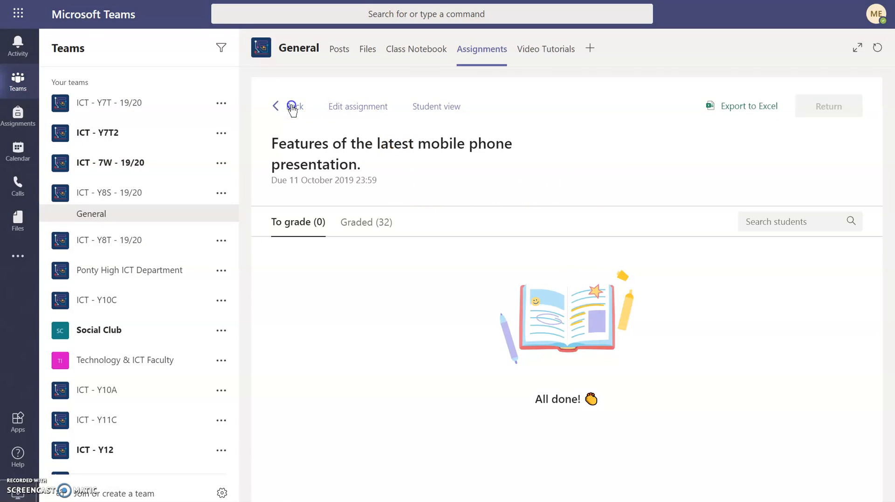
Step: Return to the class's assignment list and create another new blank assignment
left_click(292, 108)
left_click(280, 273)
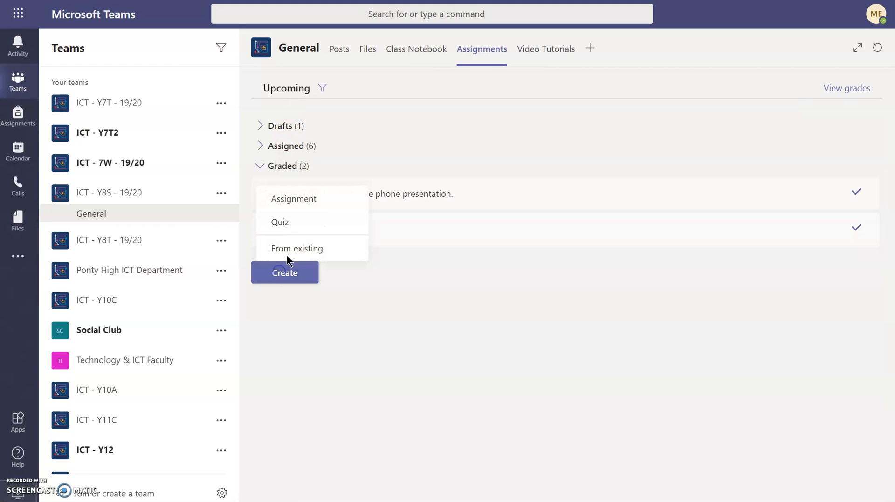
left_click(301, 200)
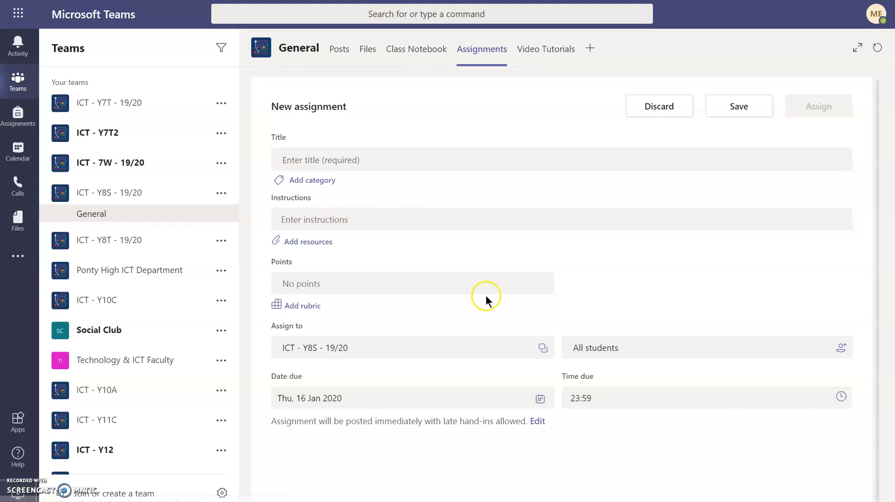
Step: Start a new rubric for the assignment and inspect its title, criterion description and Excellent criteria fields
left_click(310, 305)
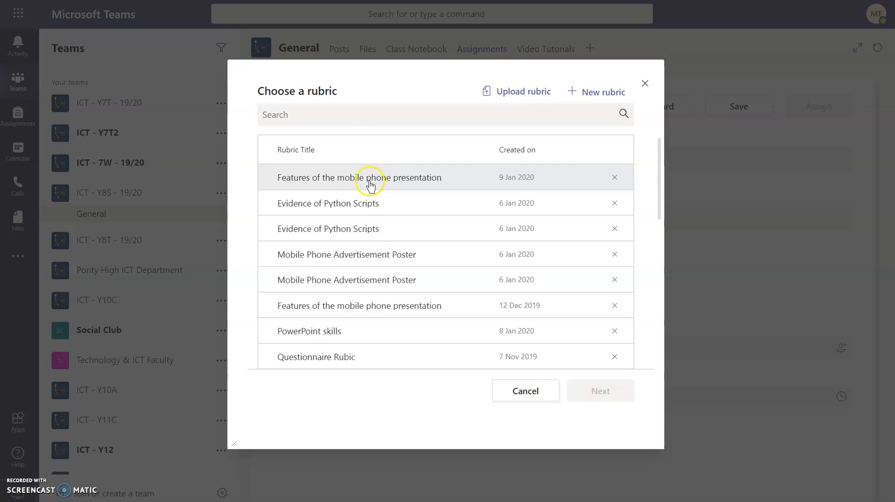
left_click(595, 95)
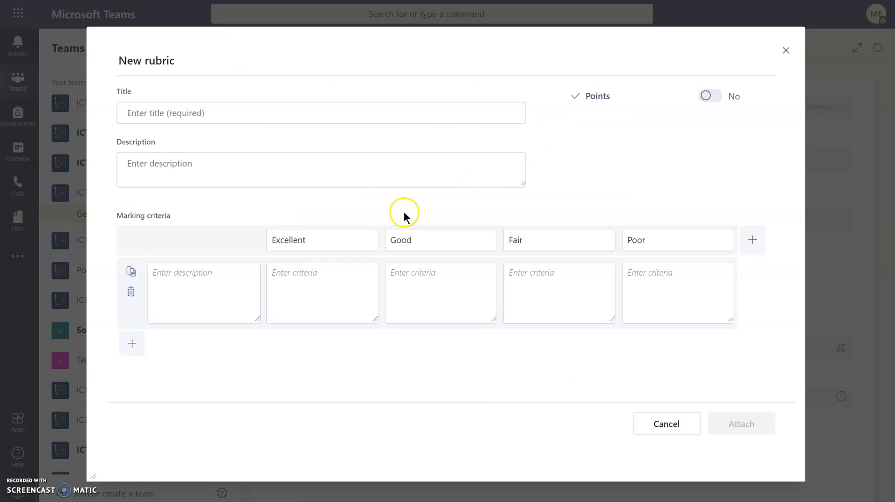
left_click(193, 112)
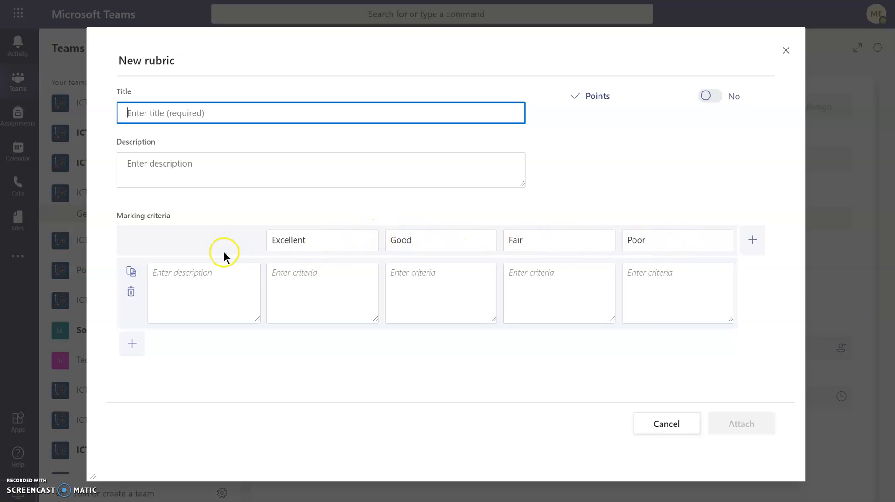
left_click(210, 274)
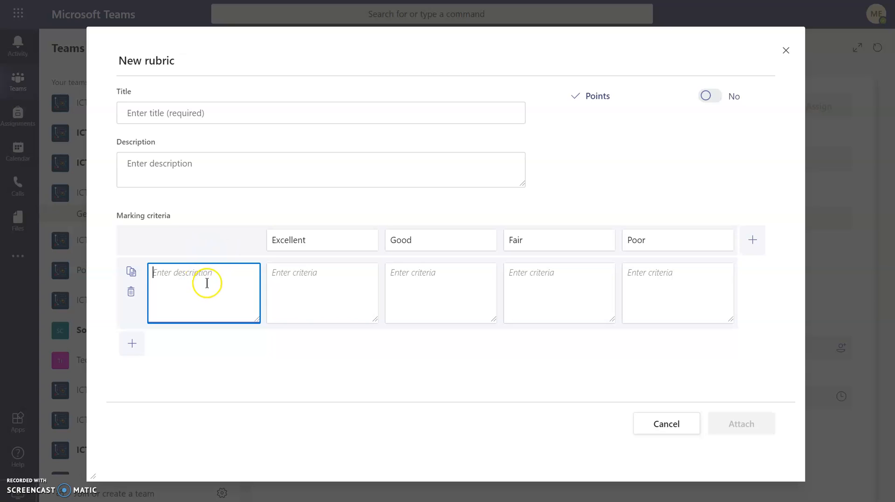
left_click(298, 287)
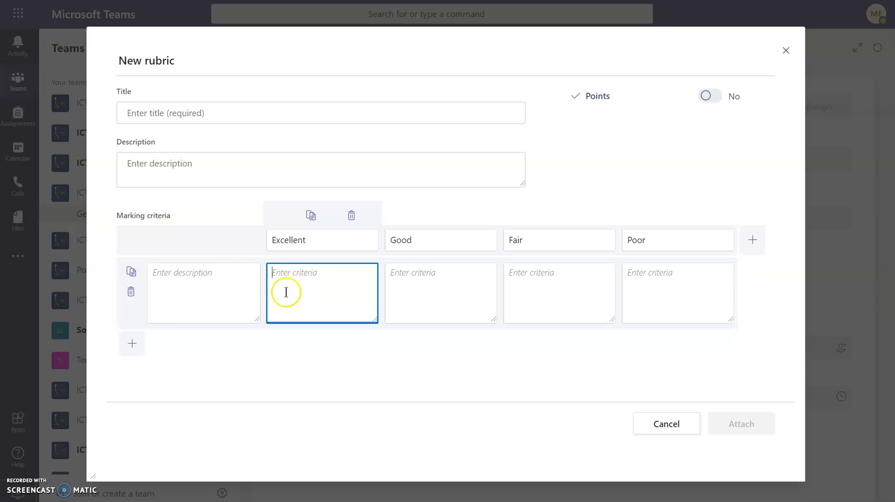
Step: Add two extra criteria rows to the new rubric and delete both again
left_click(133, 343)
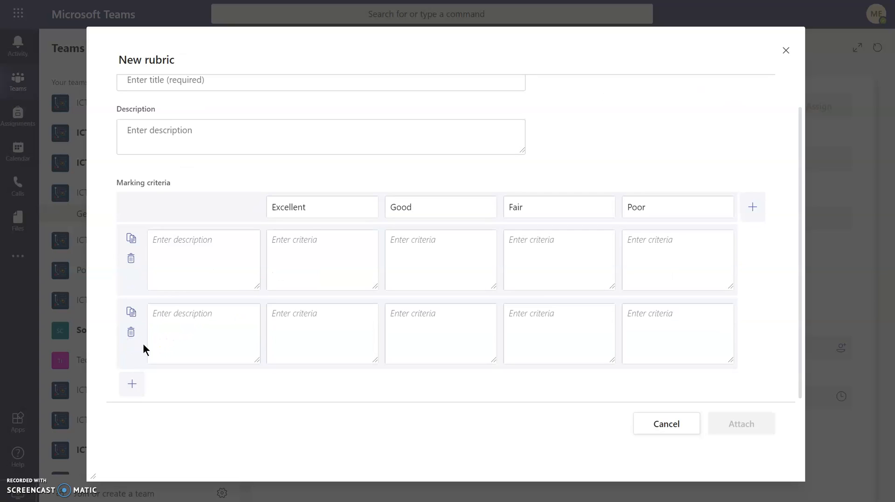
left_click(129, 382)
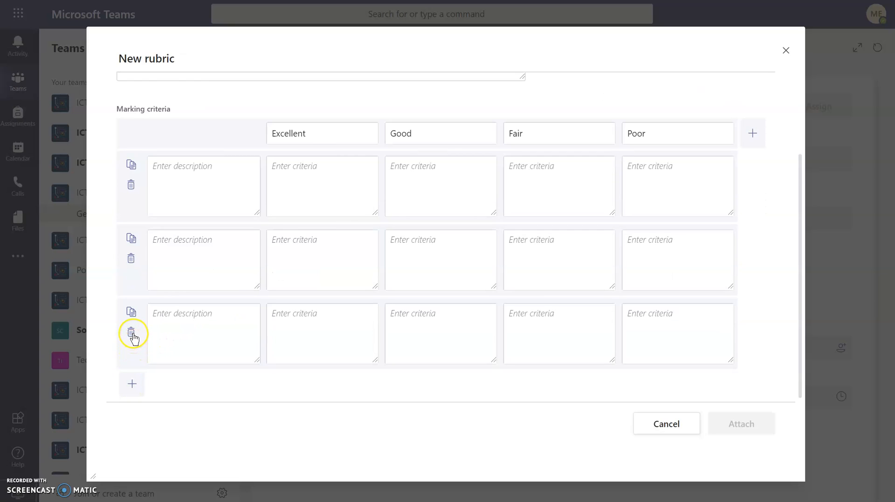
left_click(131, 332)
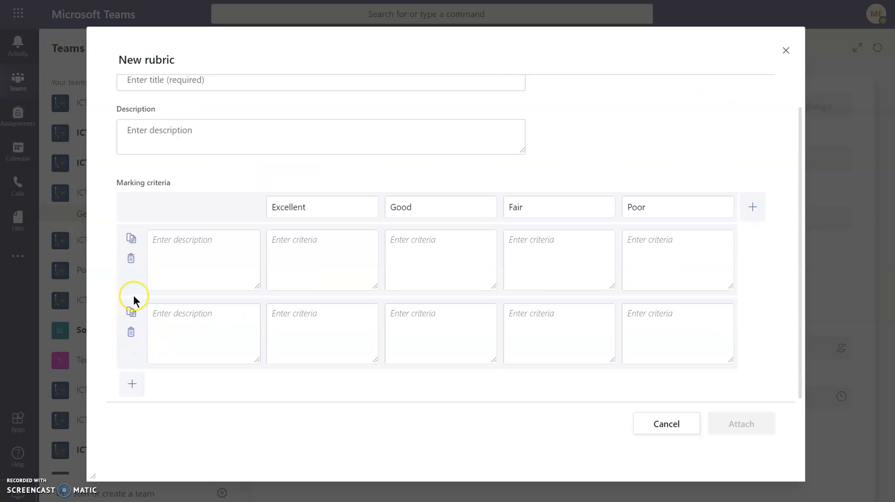
left_click(130, 334)
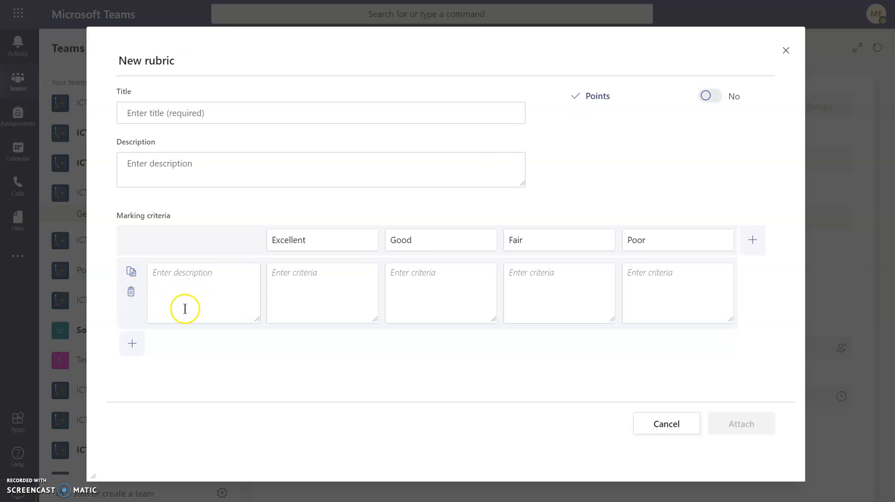
Step: Enable points in the new rubric and add a second criterion row to share the weighting
left_click(713, 95)
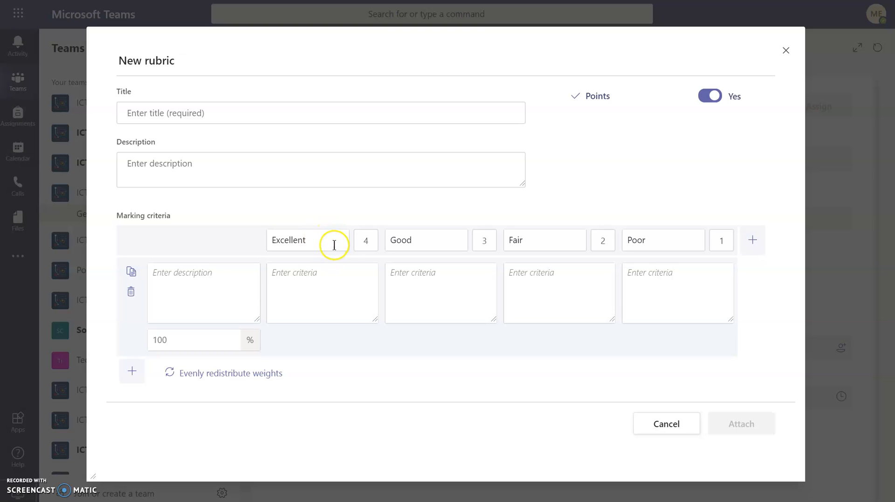
left_click(222, 277)
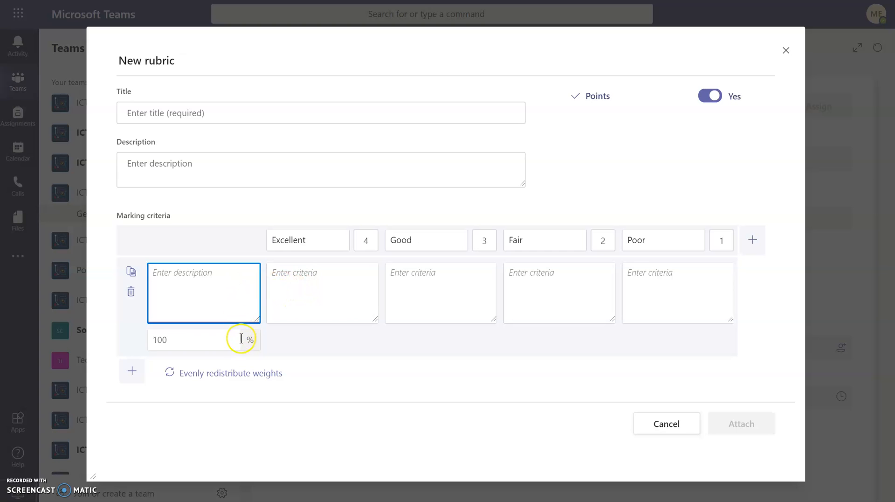
left_click(142, 371)
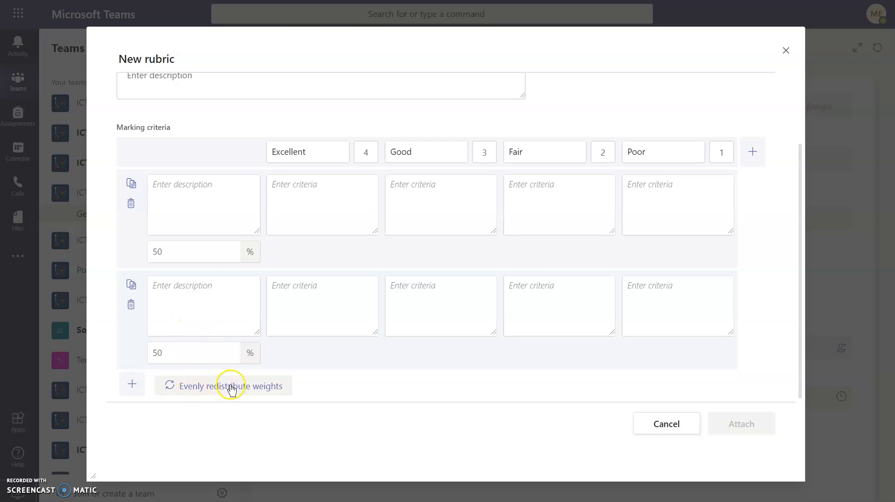
Step: Check the percentage weights of both criteria without changing them, and cancel the new rubric
left_click(180, 350)
left_click(181, 251)
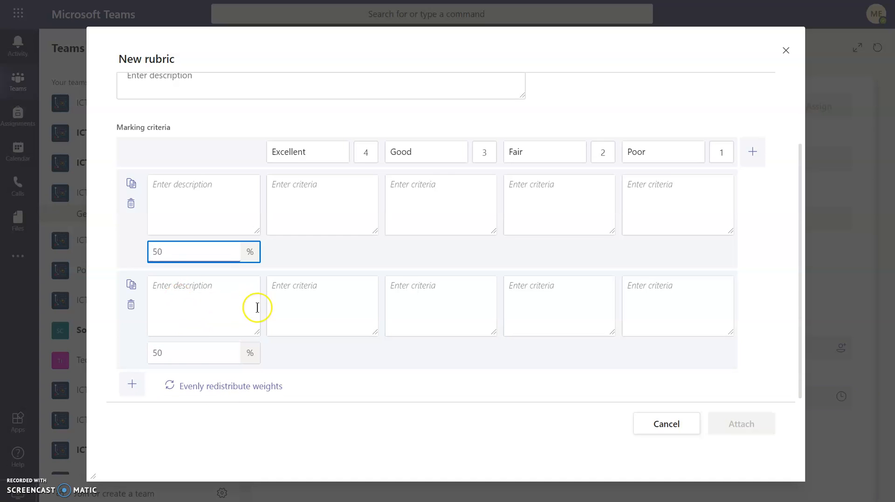
scroll(457, 360, "up", 2)
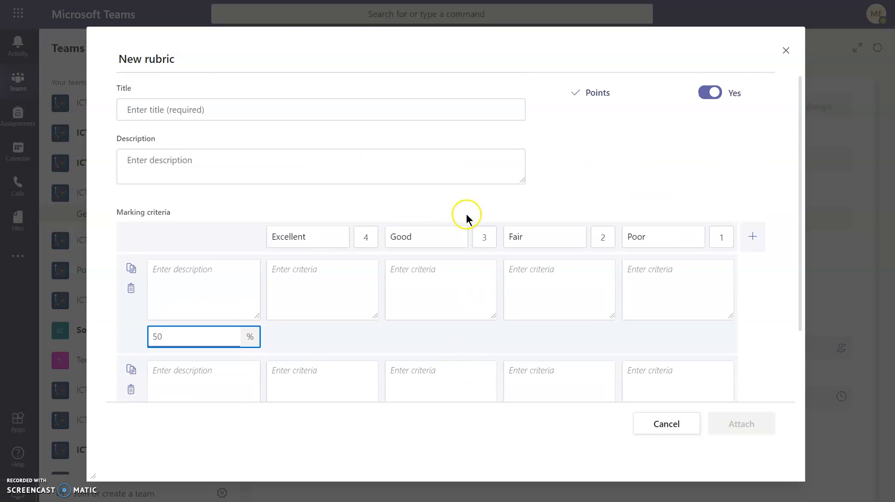
left_click(668, 424)
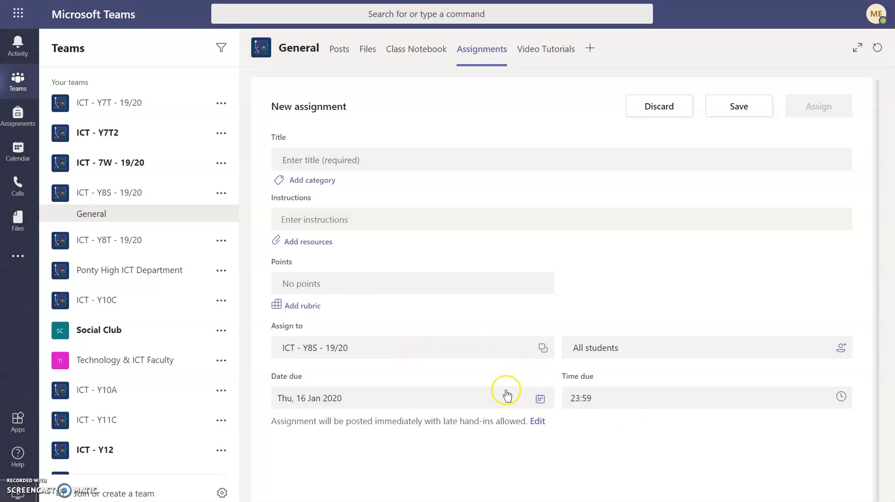